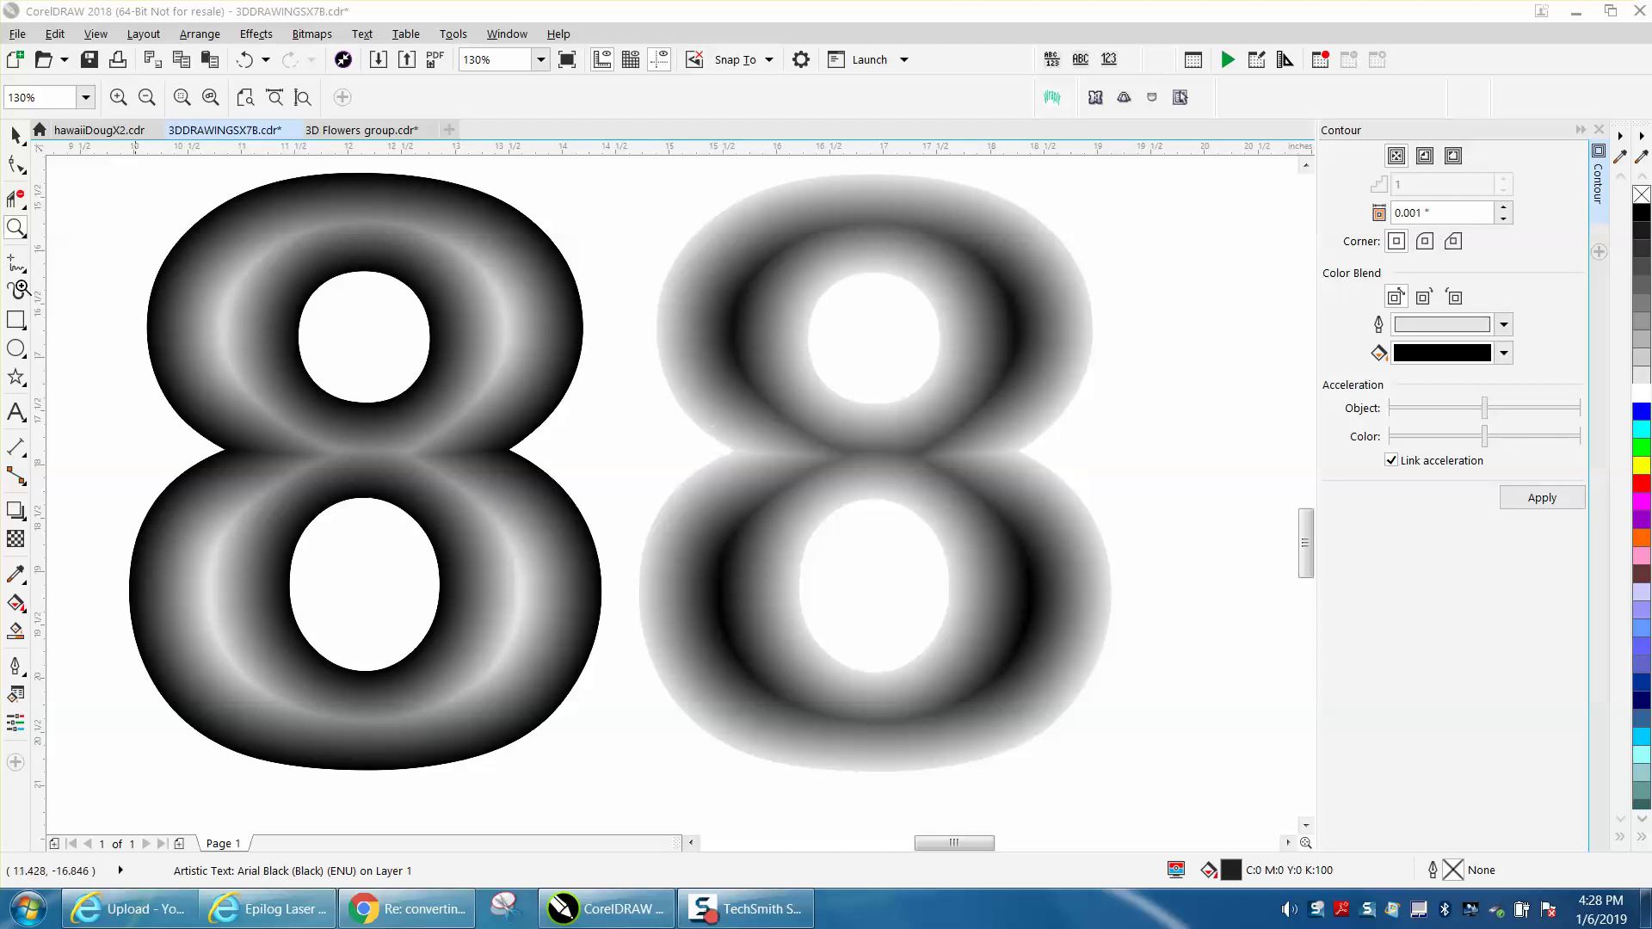
# Deselect the contoured 8s and select the plain black 8 below them
pyautogui.click(15, 135)
pyautogui.click(576, 196)
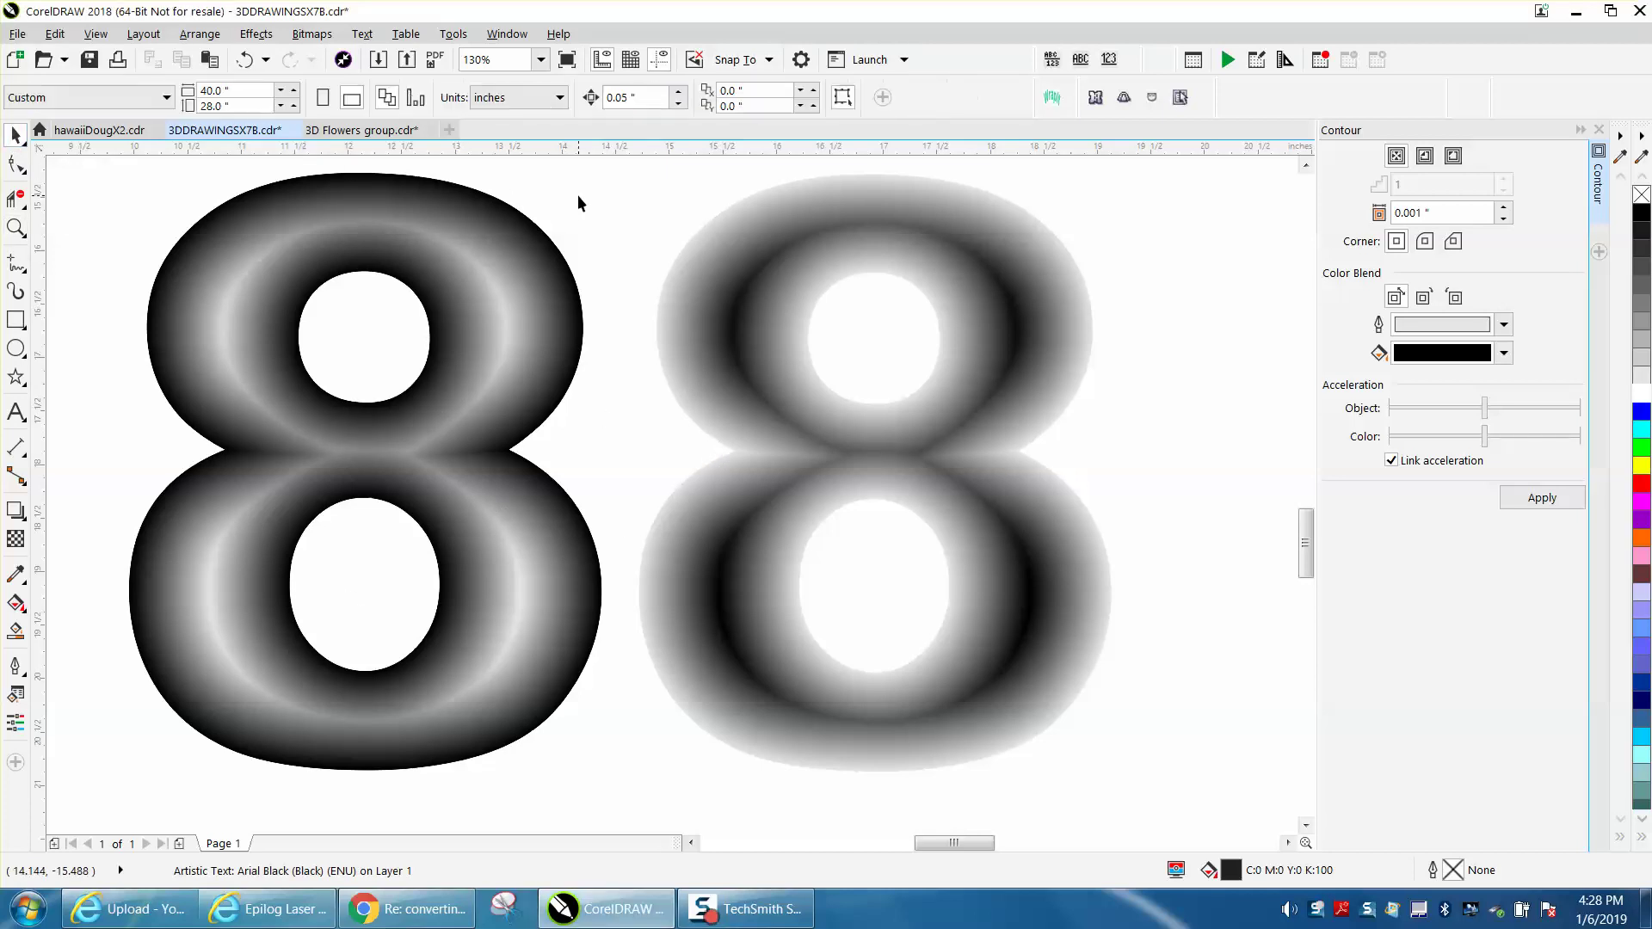
pyautogui.scroll(-3, 576, 203)
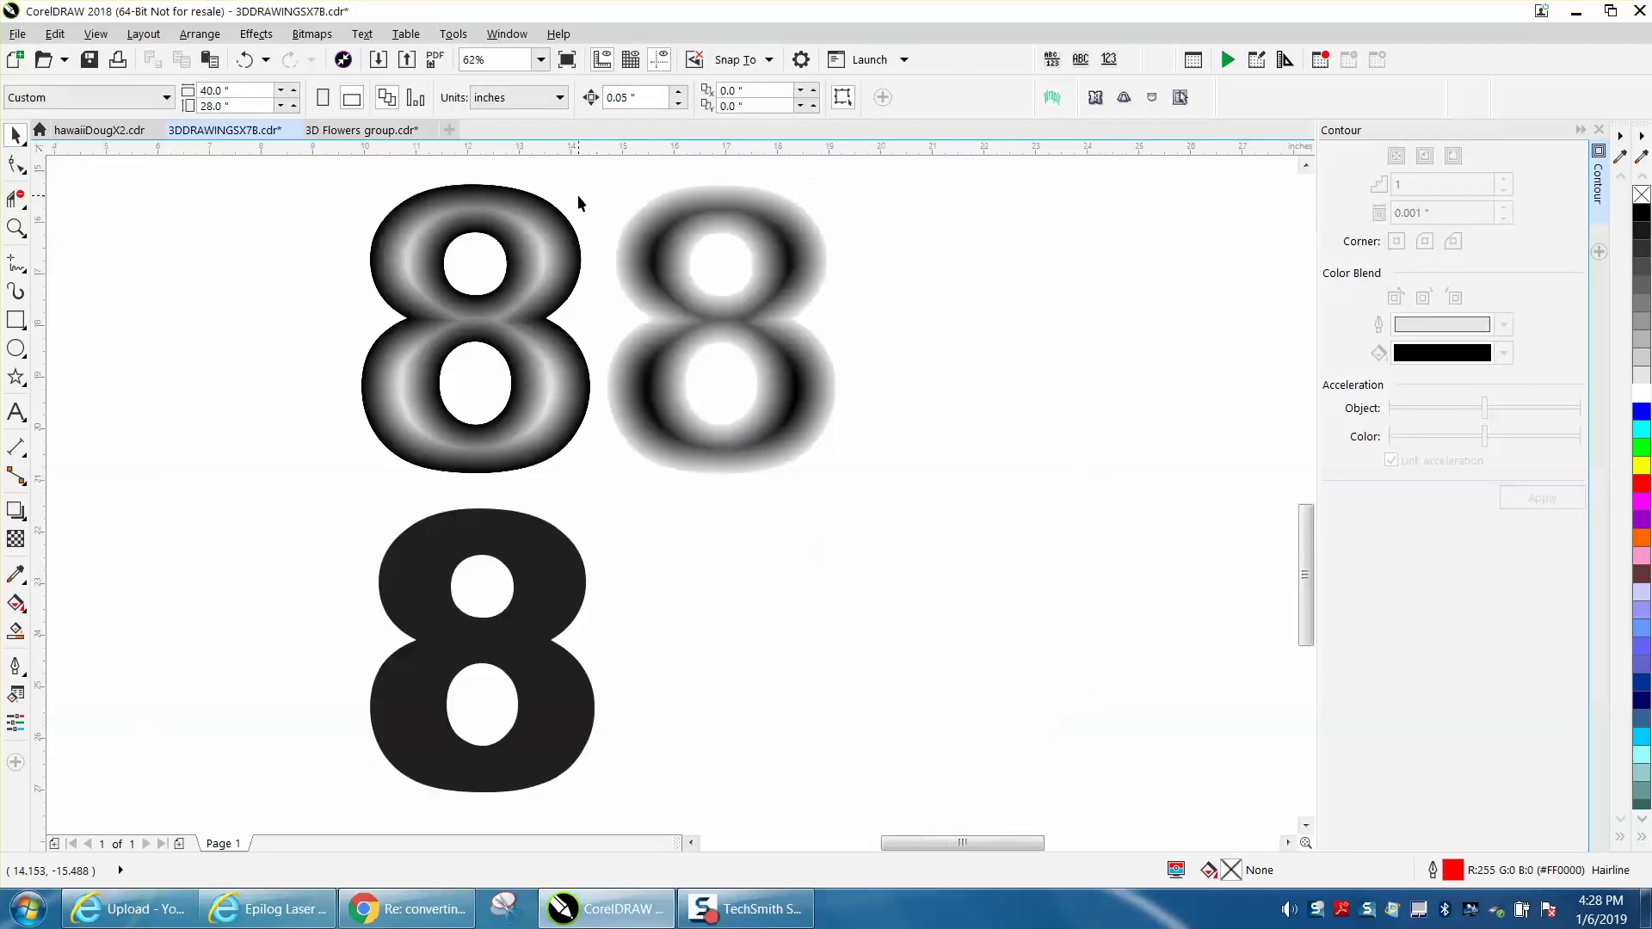
pyautogui.click(546, 571)
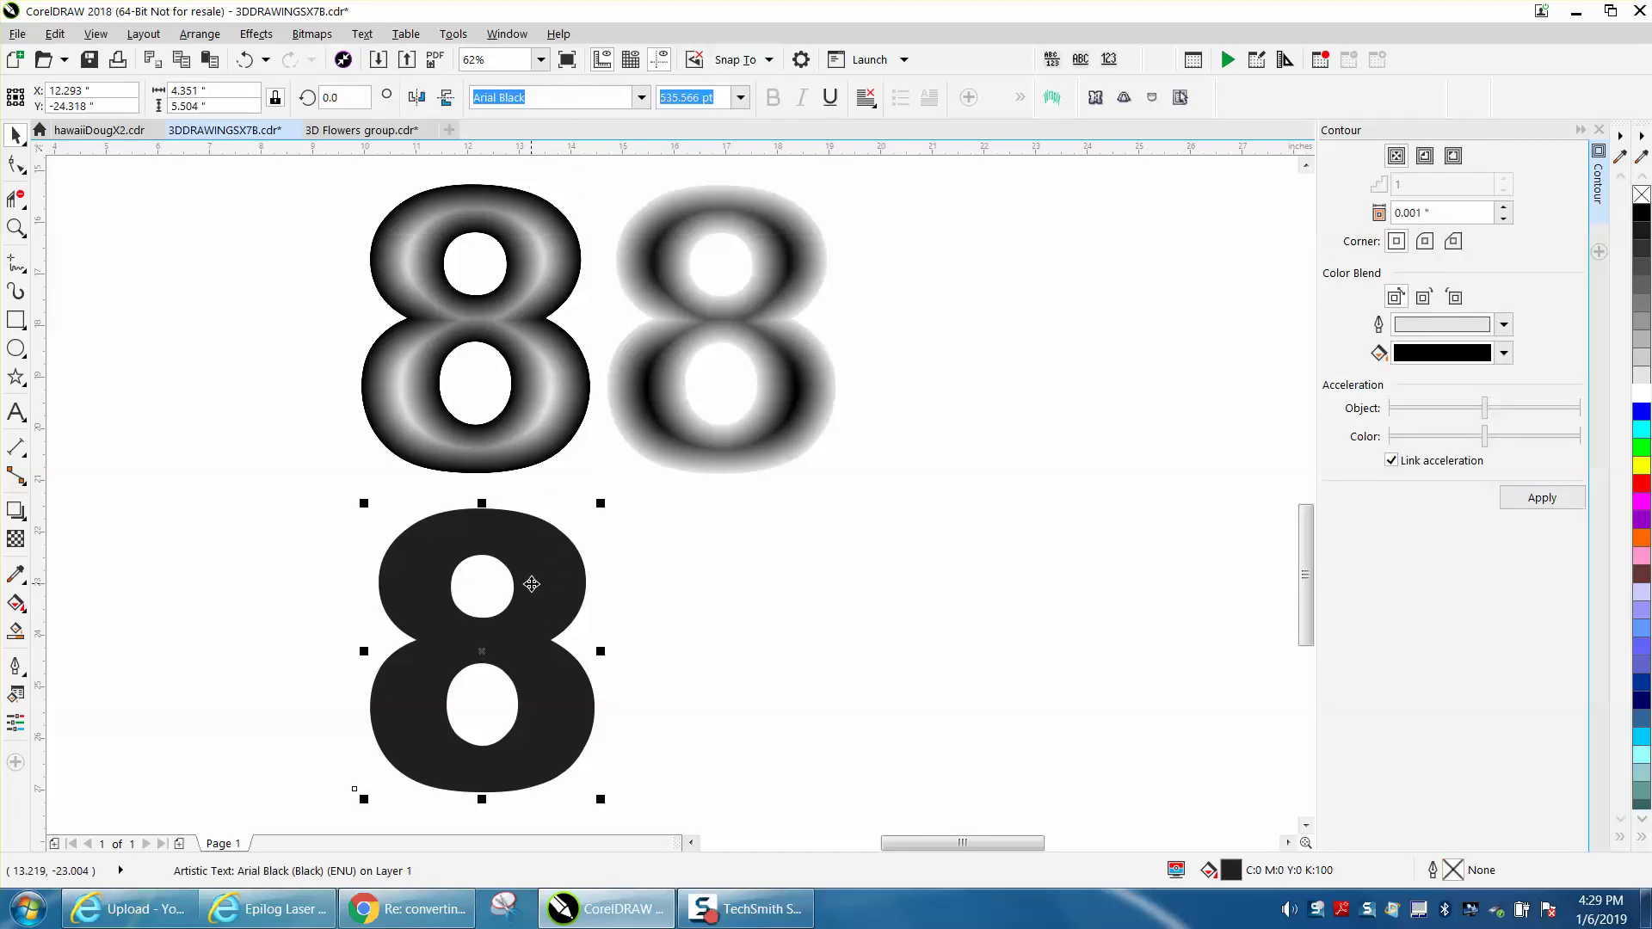
# Zoom into the top contoured 8s to inspect them, then zoom back out to the whole page
pyautogui.click(15, 228)
pyautogui.moveTo(295, 194); pyautogui.dragTo(879, 458)
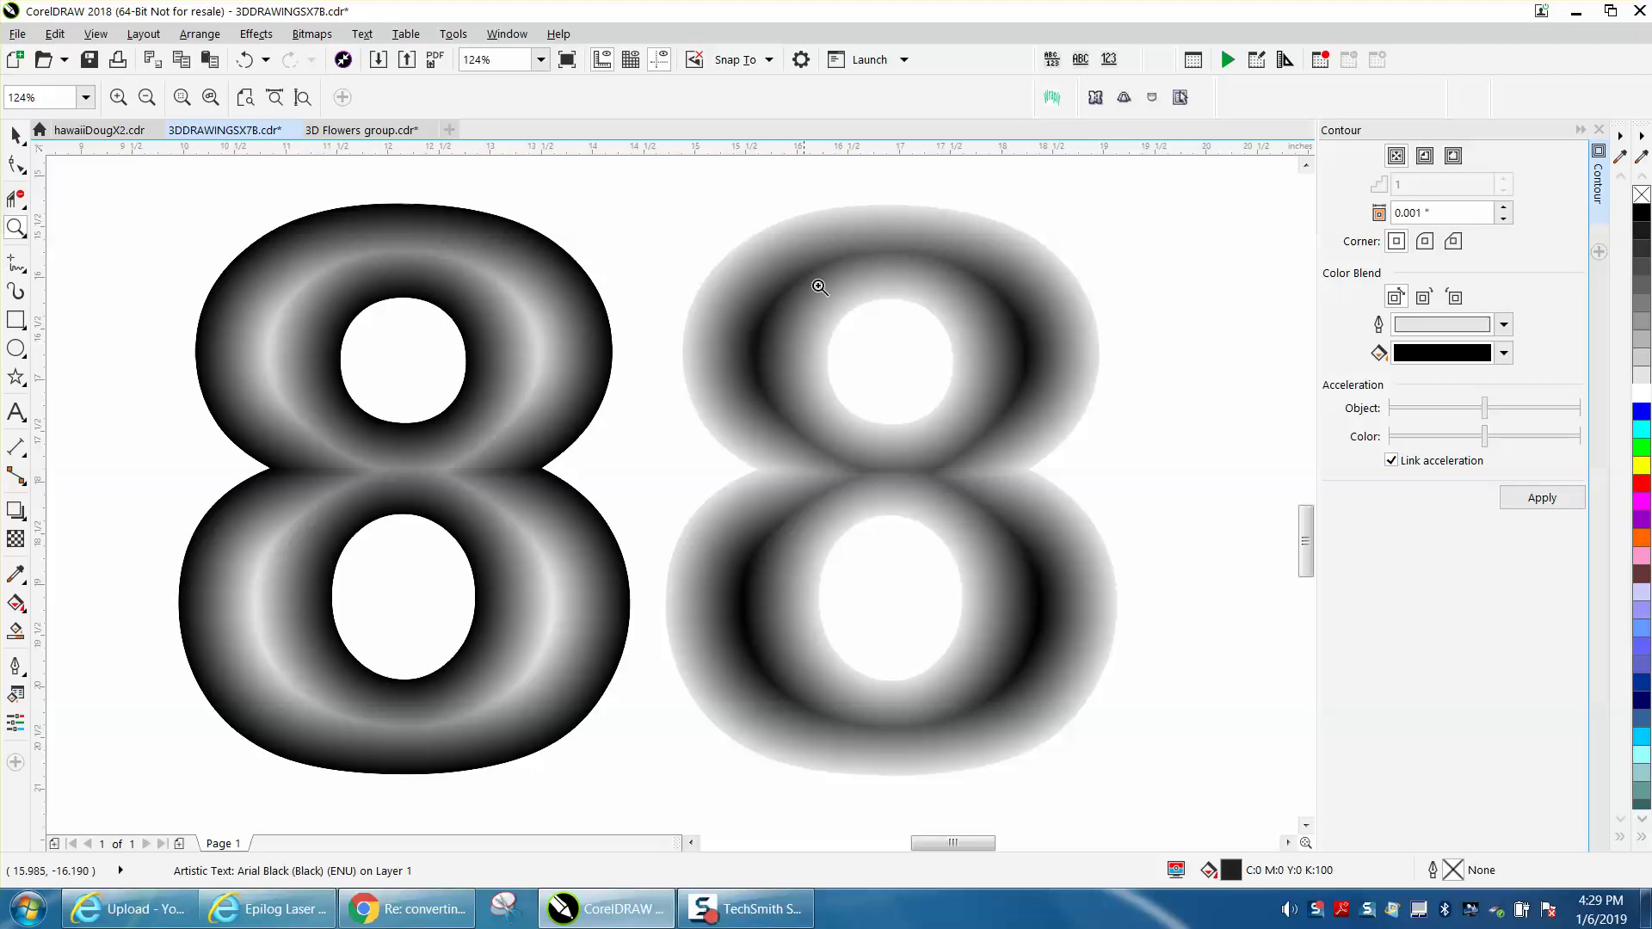
pyautogui.scroll(-2, 740, 297)
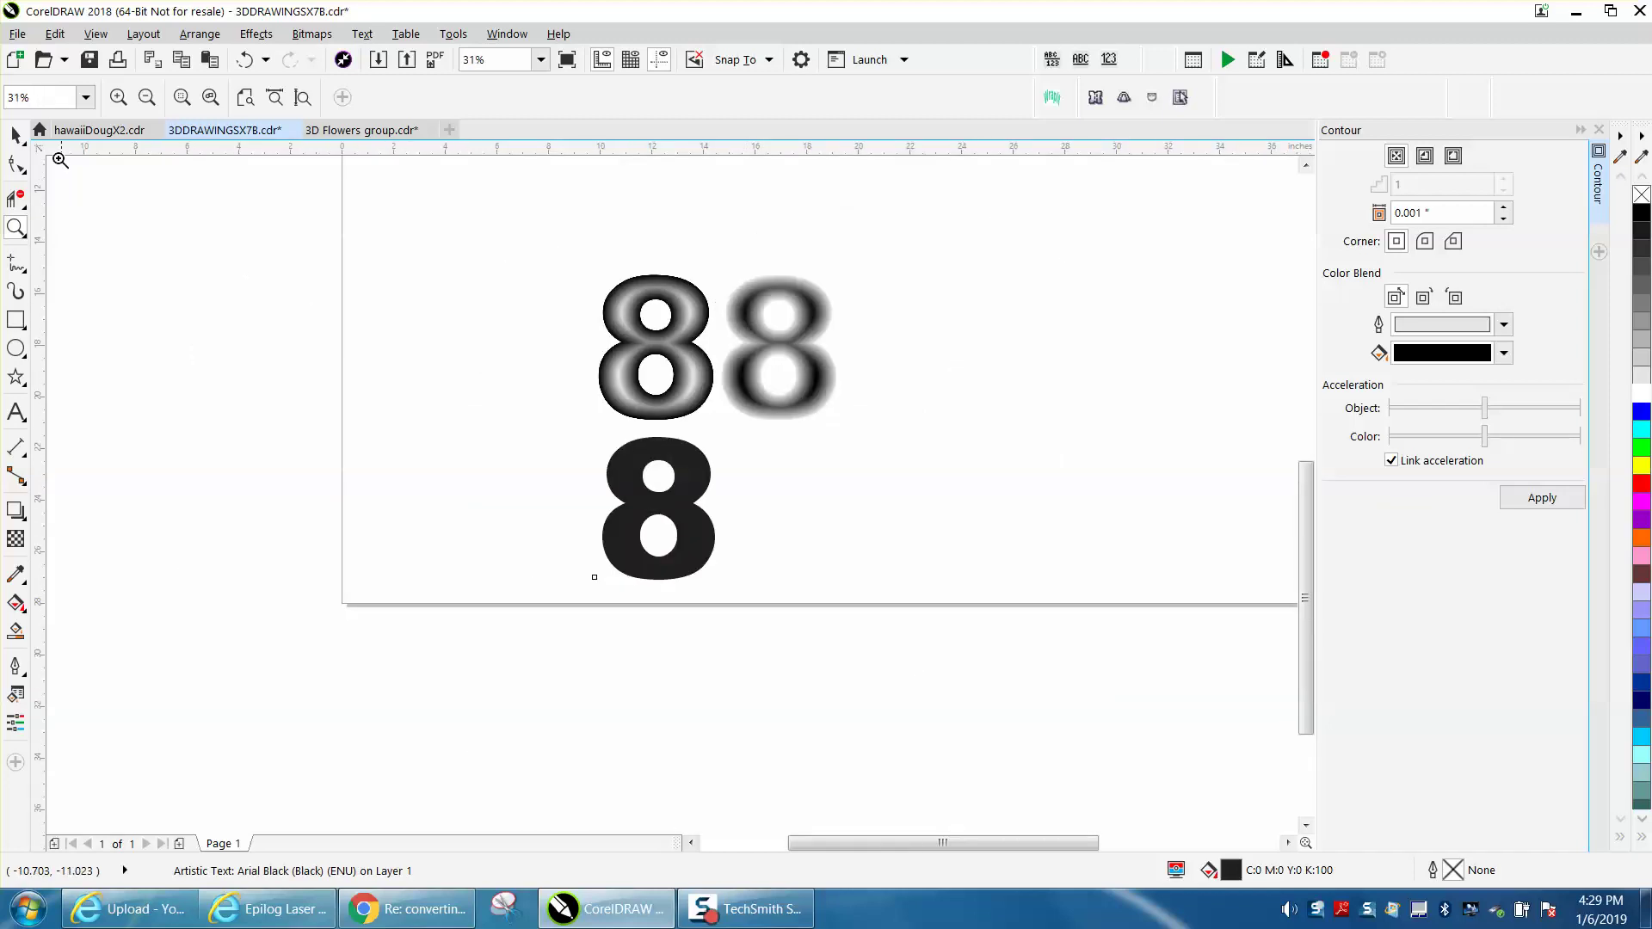
# Drop a duplicate of the solid black 8 beside the original, to its right
pyautogui.click(17, 136)
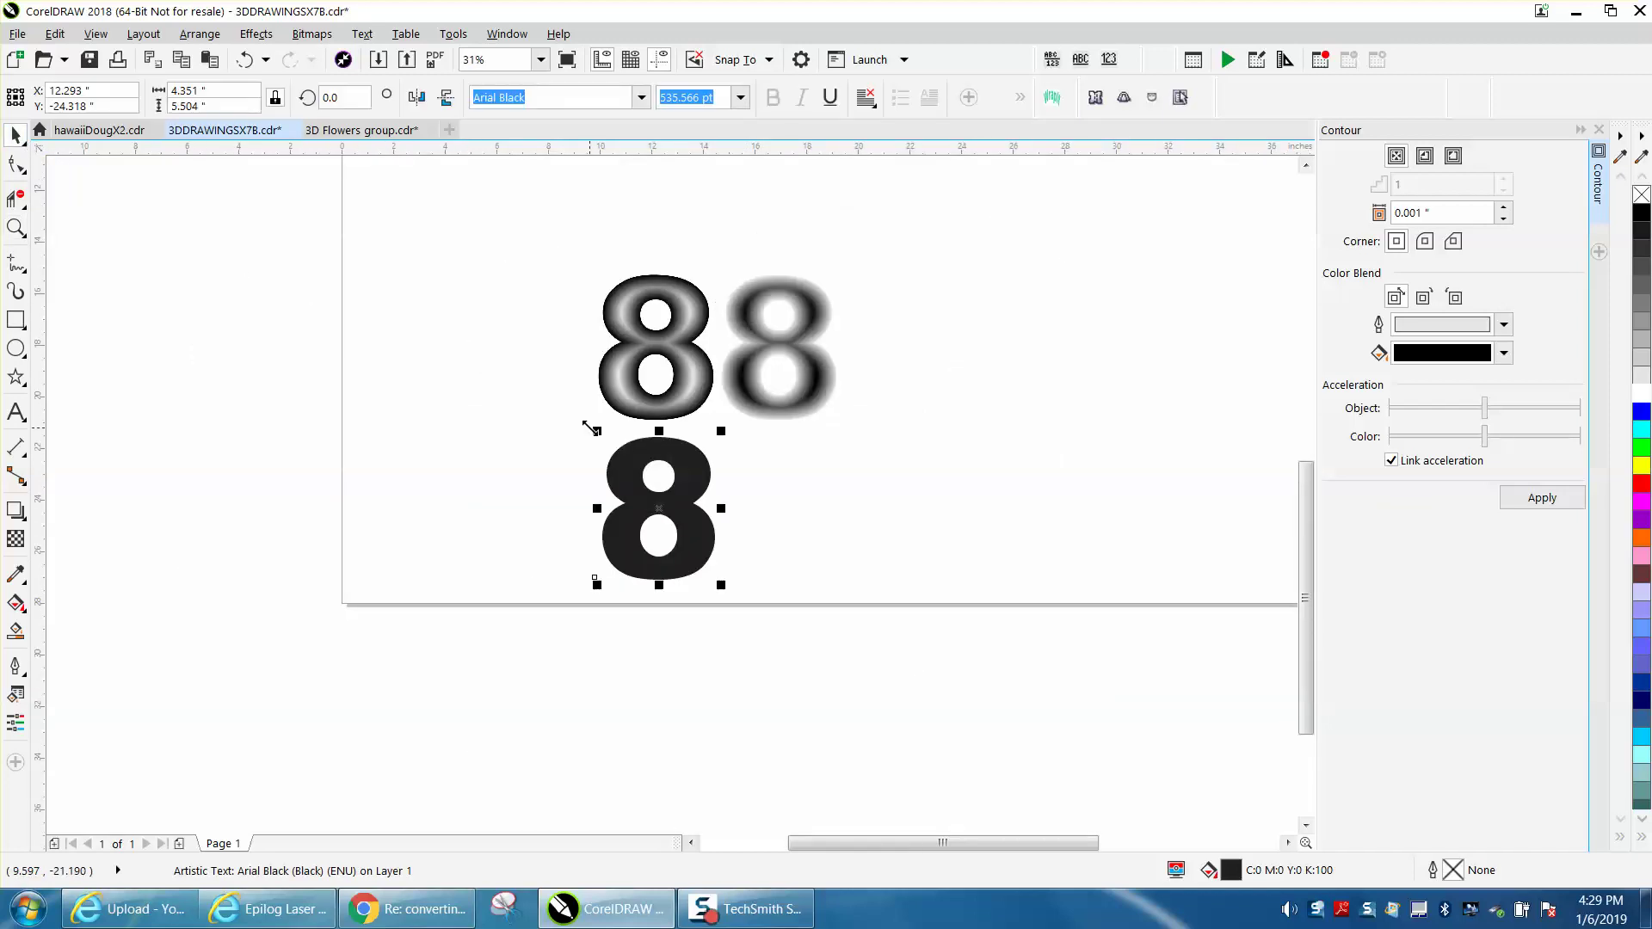
pyautogui.moveTo(674, 506); pyautogui.dragTo(805, 506)
pyautogui.rightClick(804, 506)
# Remove the fill from both lower 8s and give them black outlines
pyautogui.moveTo(548, 420); pyautogui.dragTo(907, 597)
pyautogui.click(1641, 196)
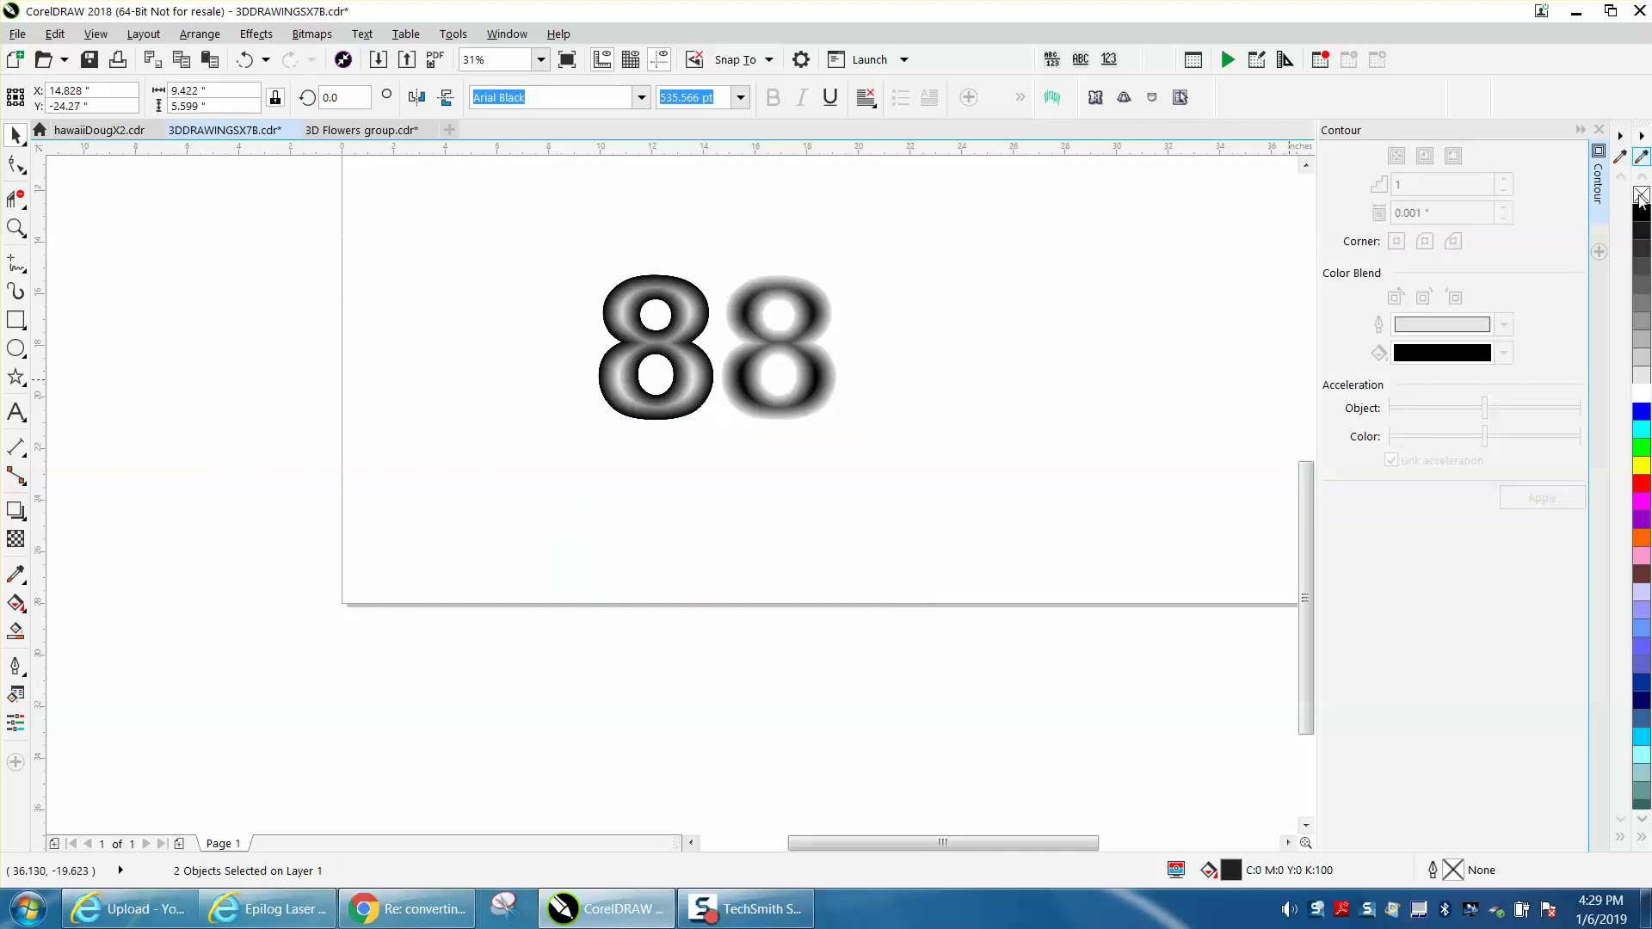
pyautogui.rightClick(1642, 380)
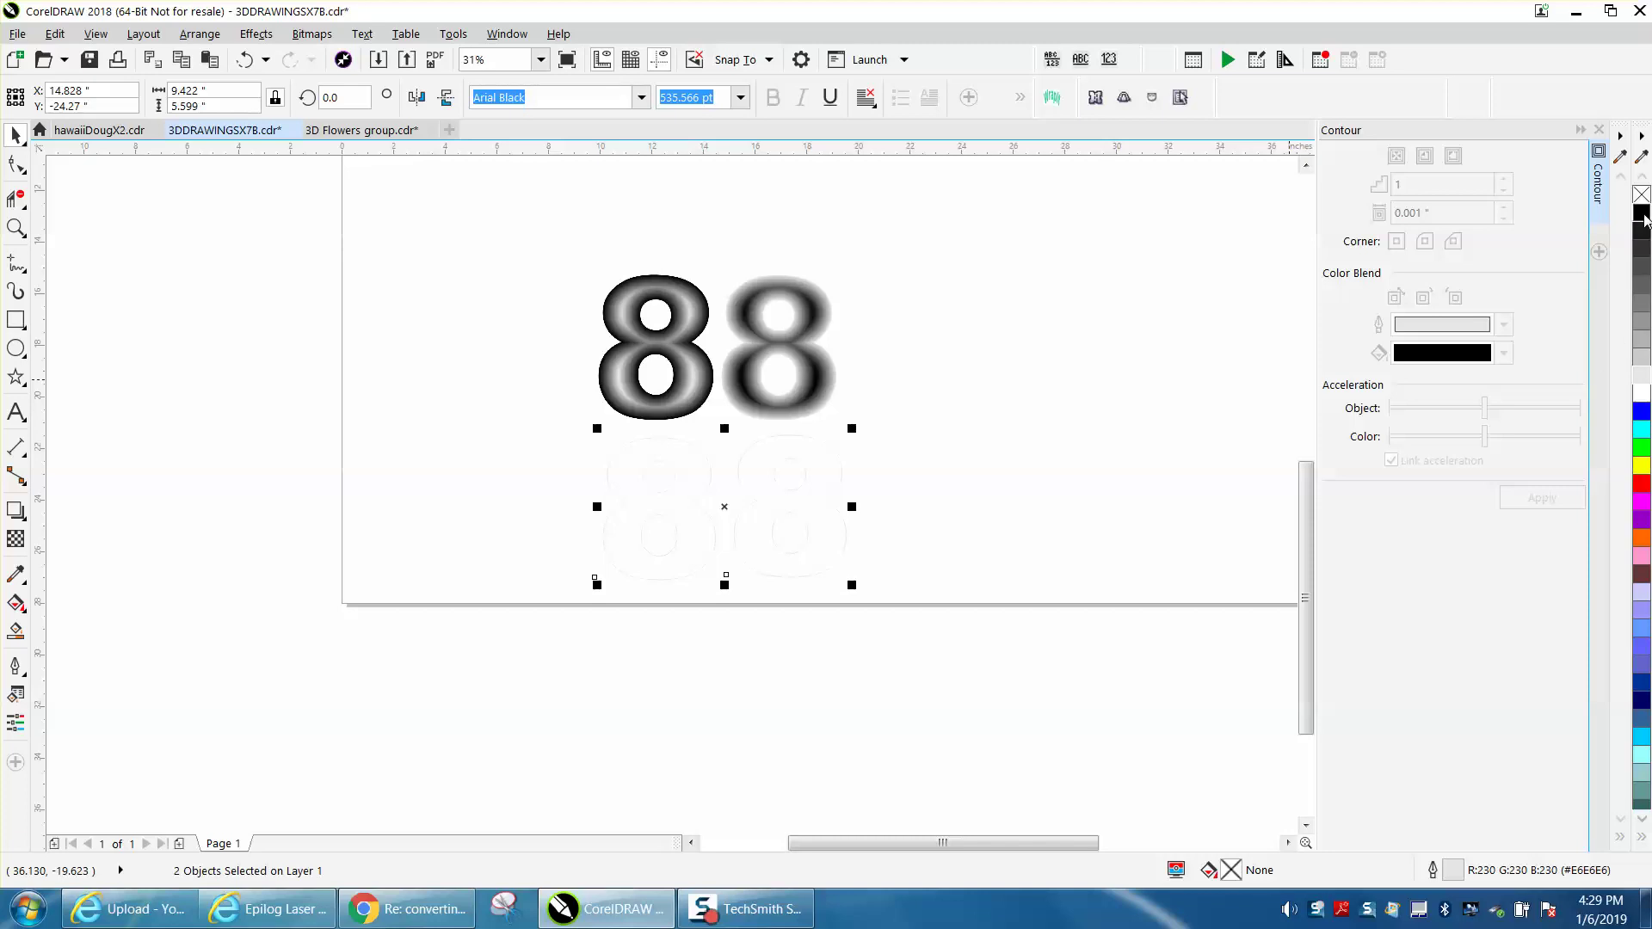
pyautogui.rightClick(1642, 215)
# Change the lower-right 8's outline to 10% Black light grey
pyautogui.click(833, 443)
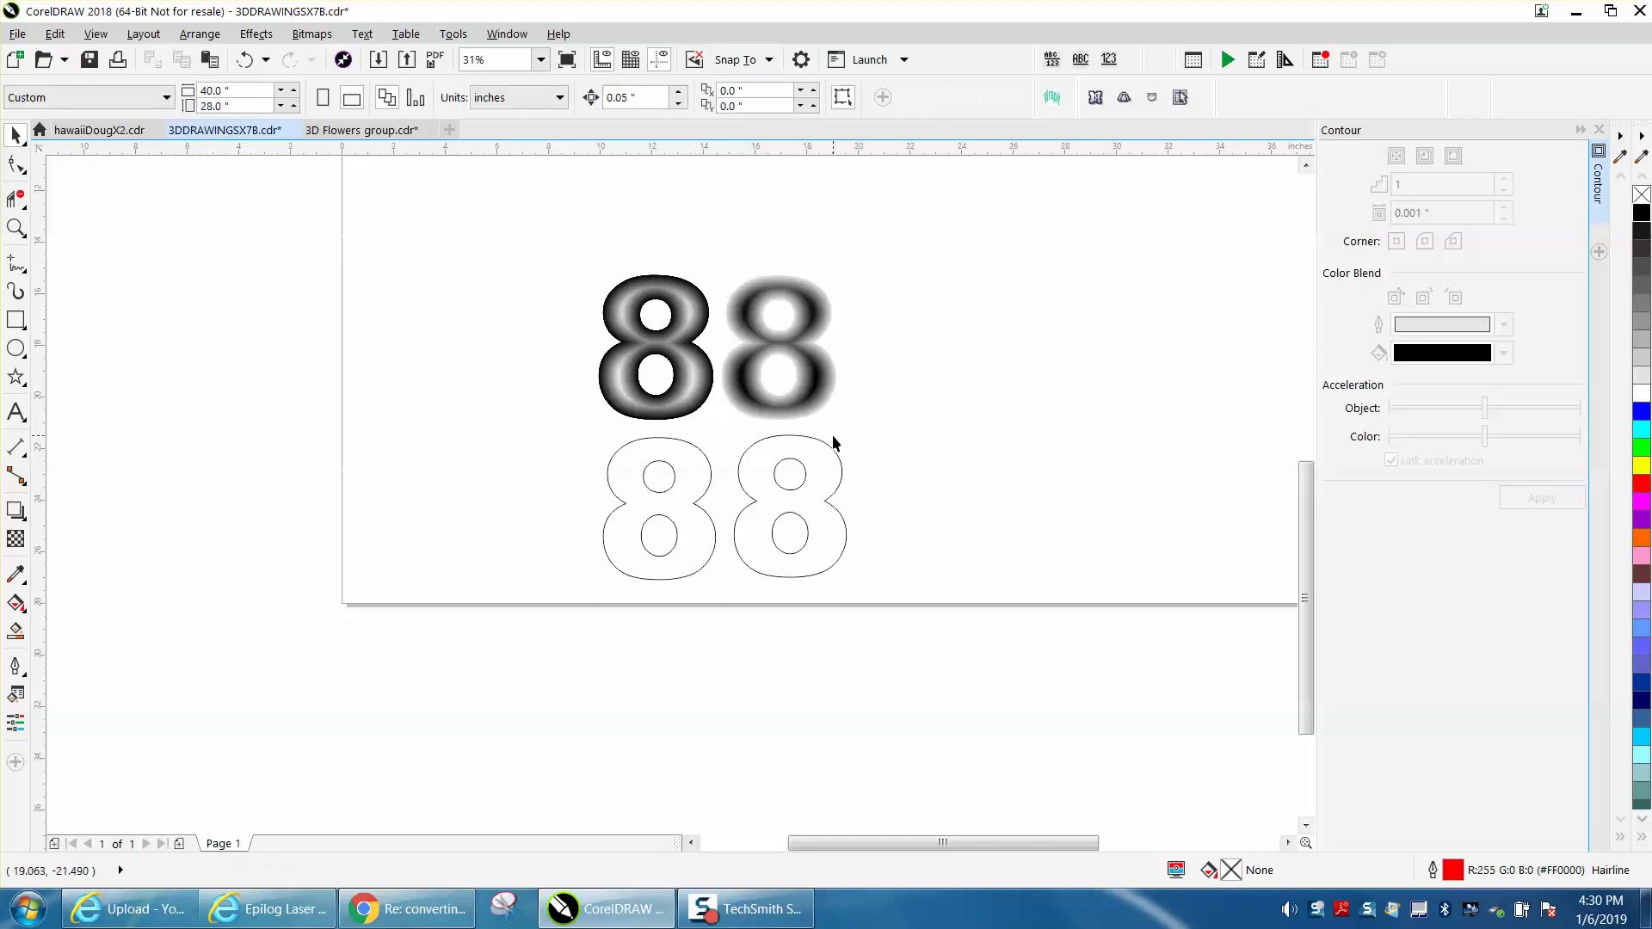
pyautogui.click(832, 456)
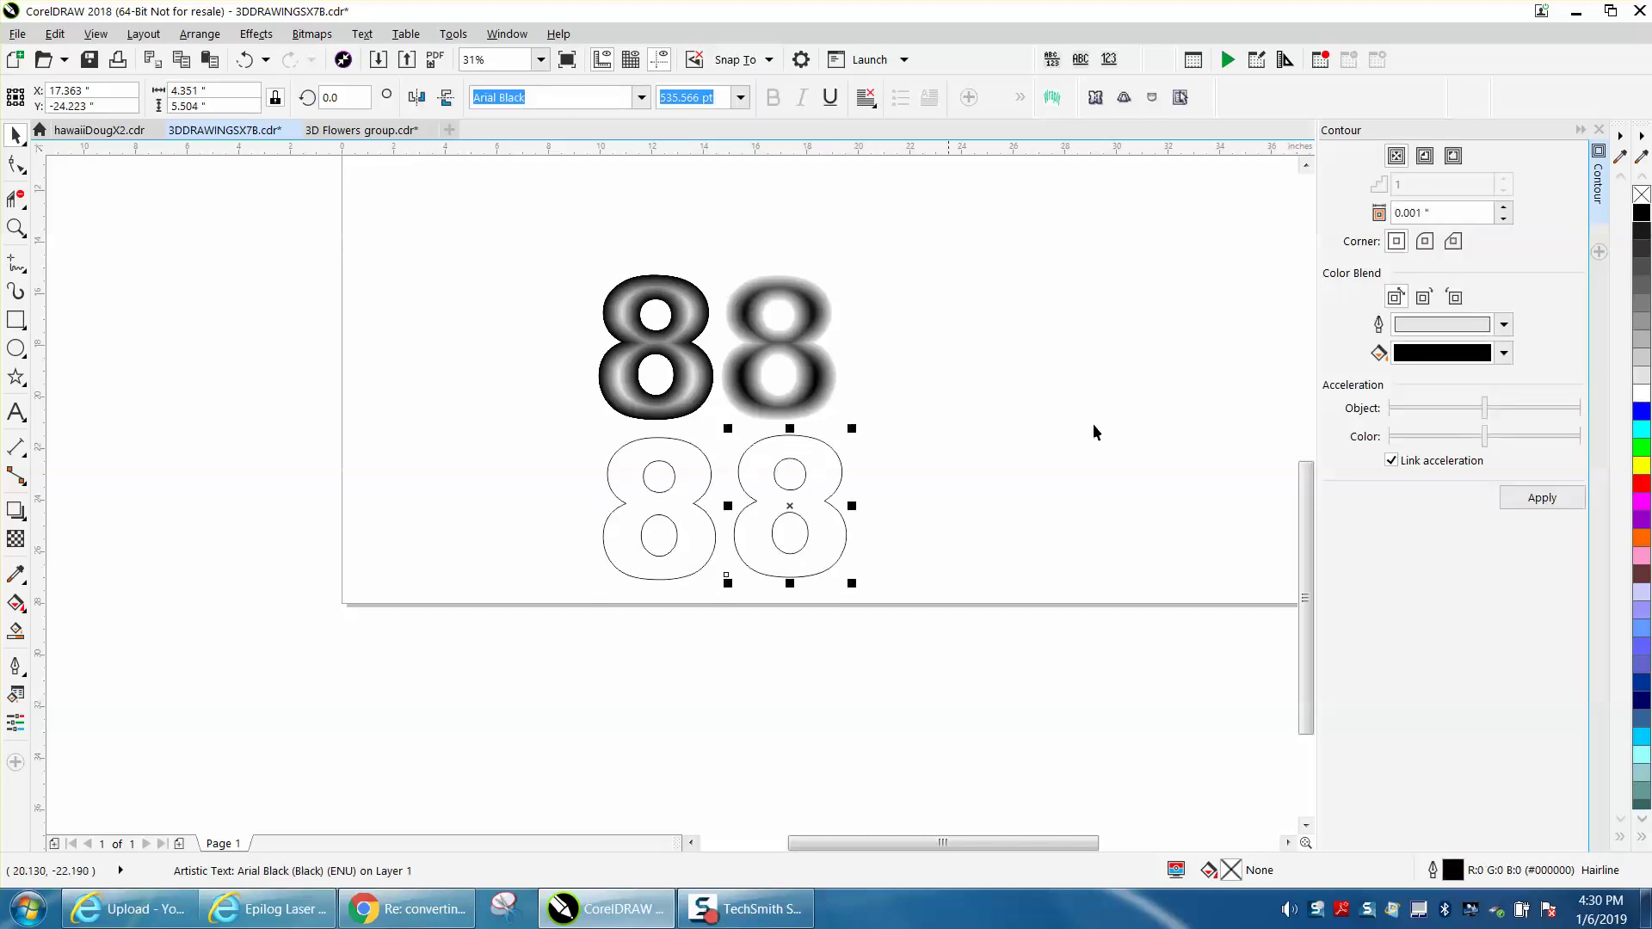
pyautogui.rightClick(1641, 378)
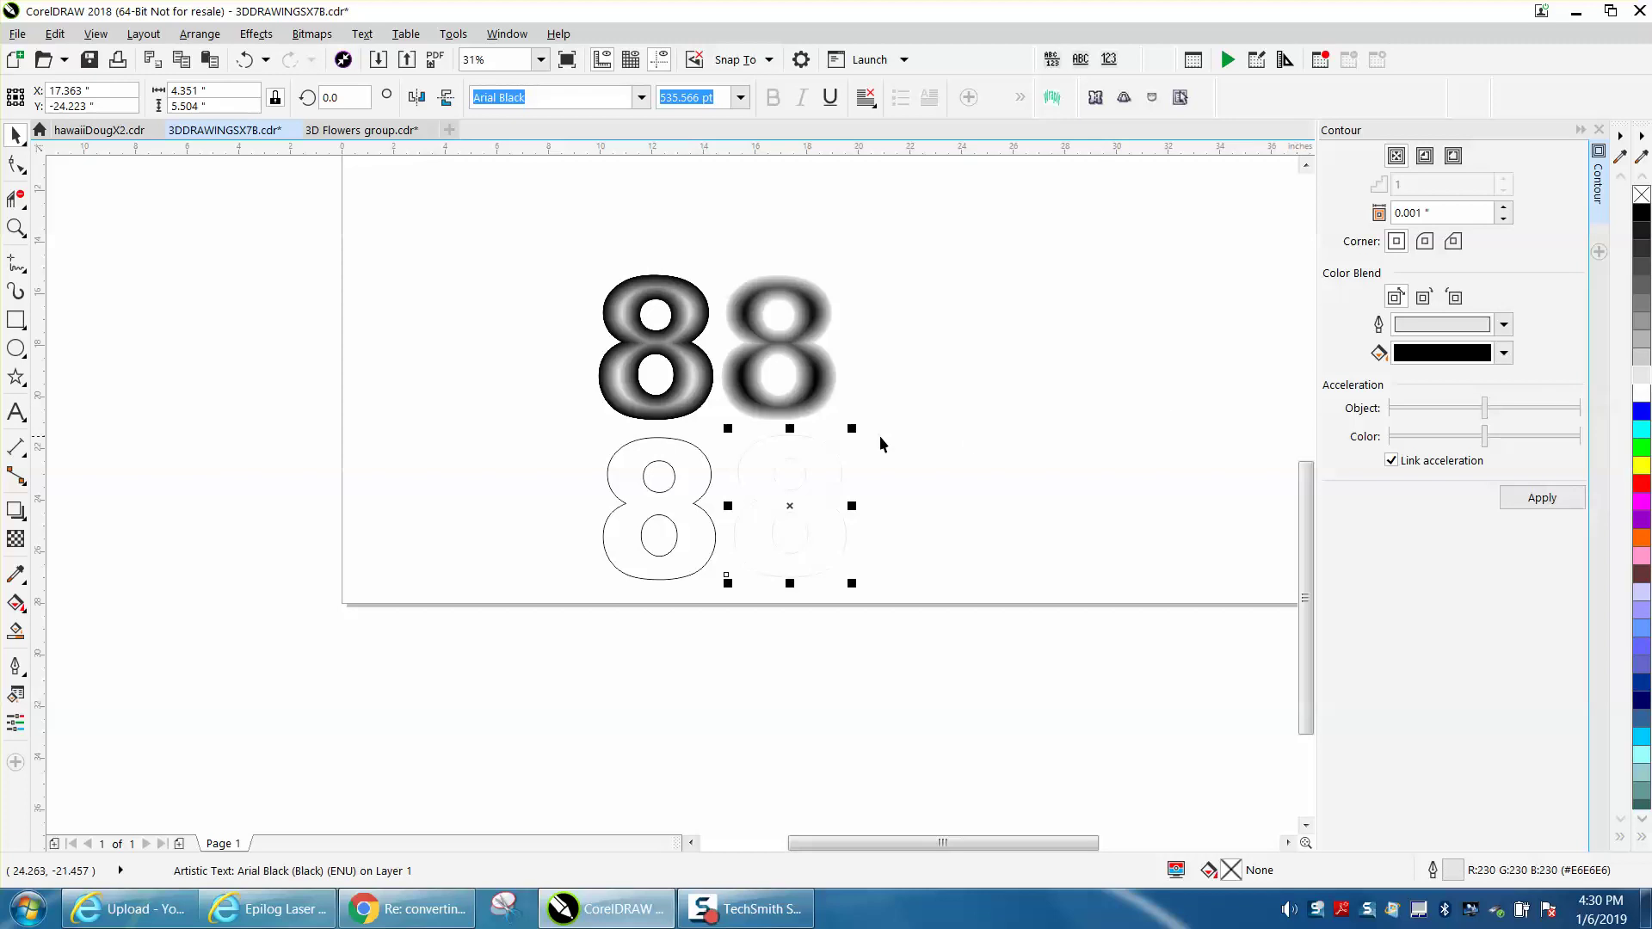
pyautogui.click(709, 467)
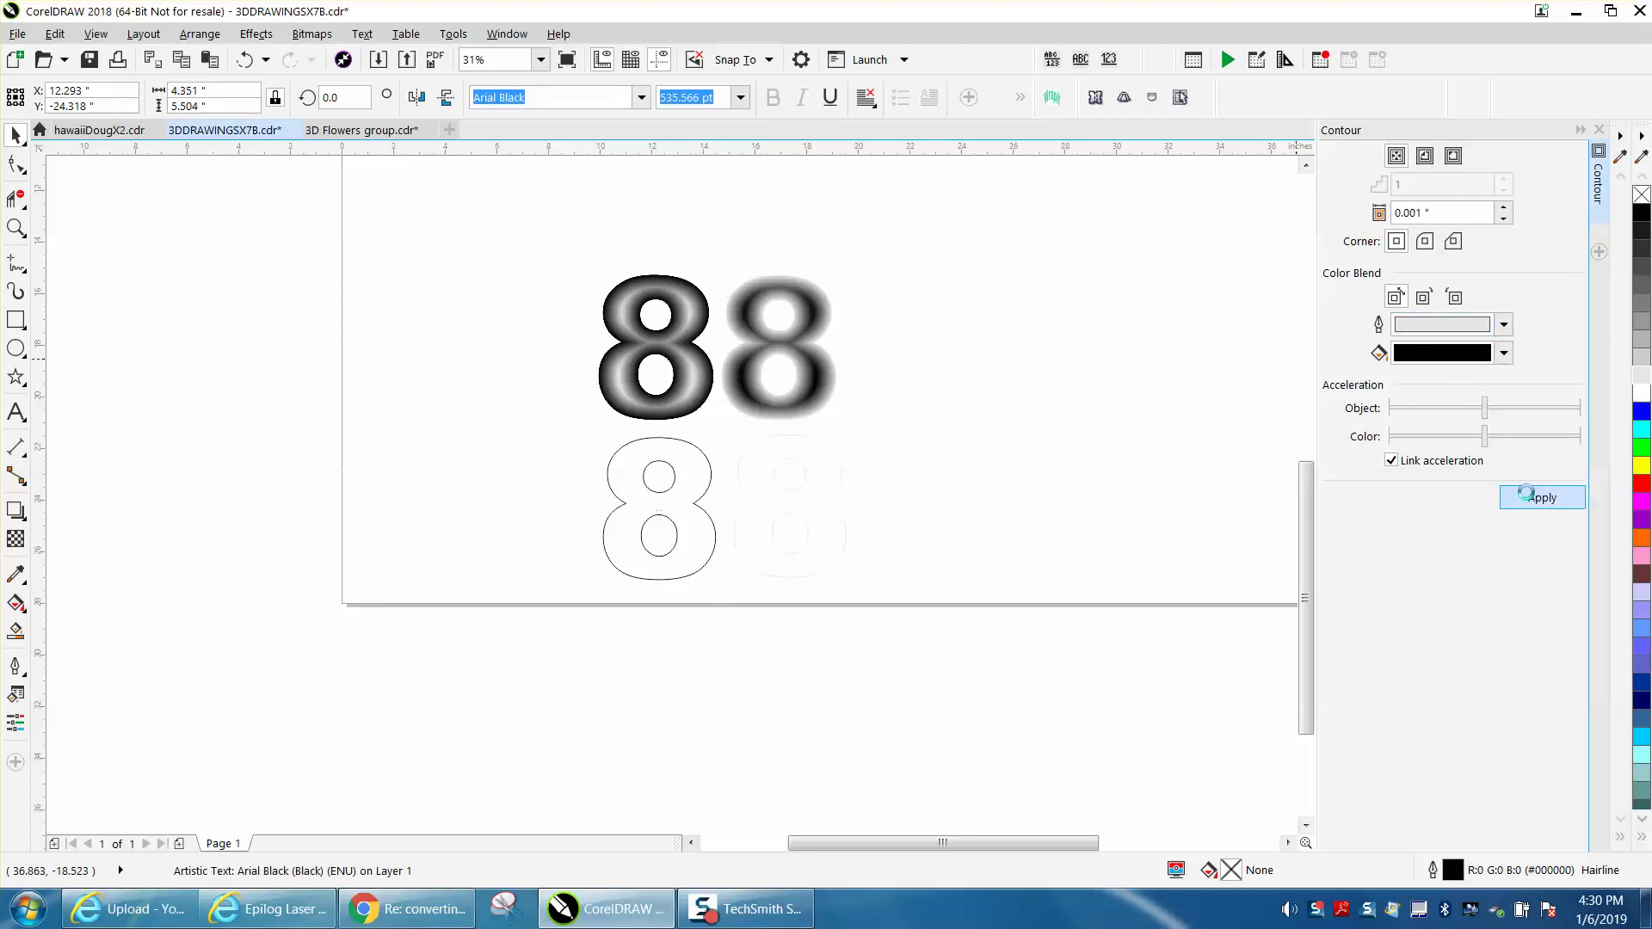
# Apply the Contour docker's dark-edged gradient to the lower-left 8, then select the faint lower-right 8
pyautogui.scroll(2, 798, 515)
pyautogui.click(798, 507)
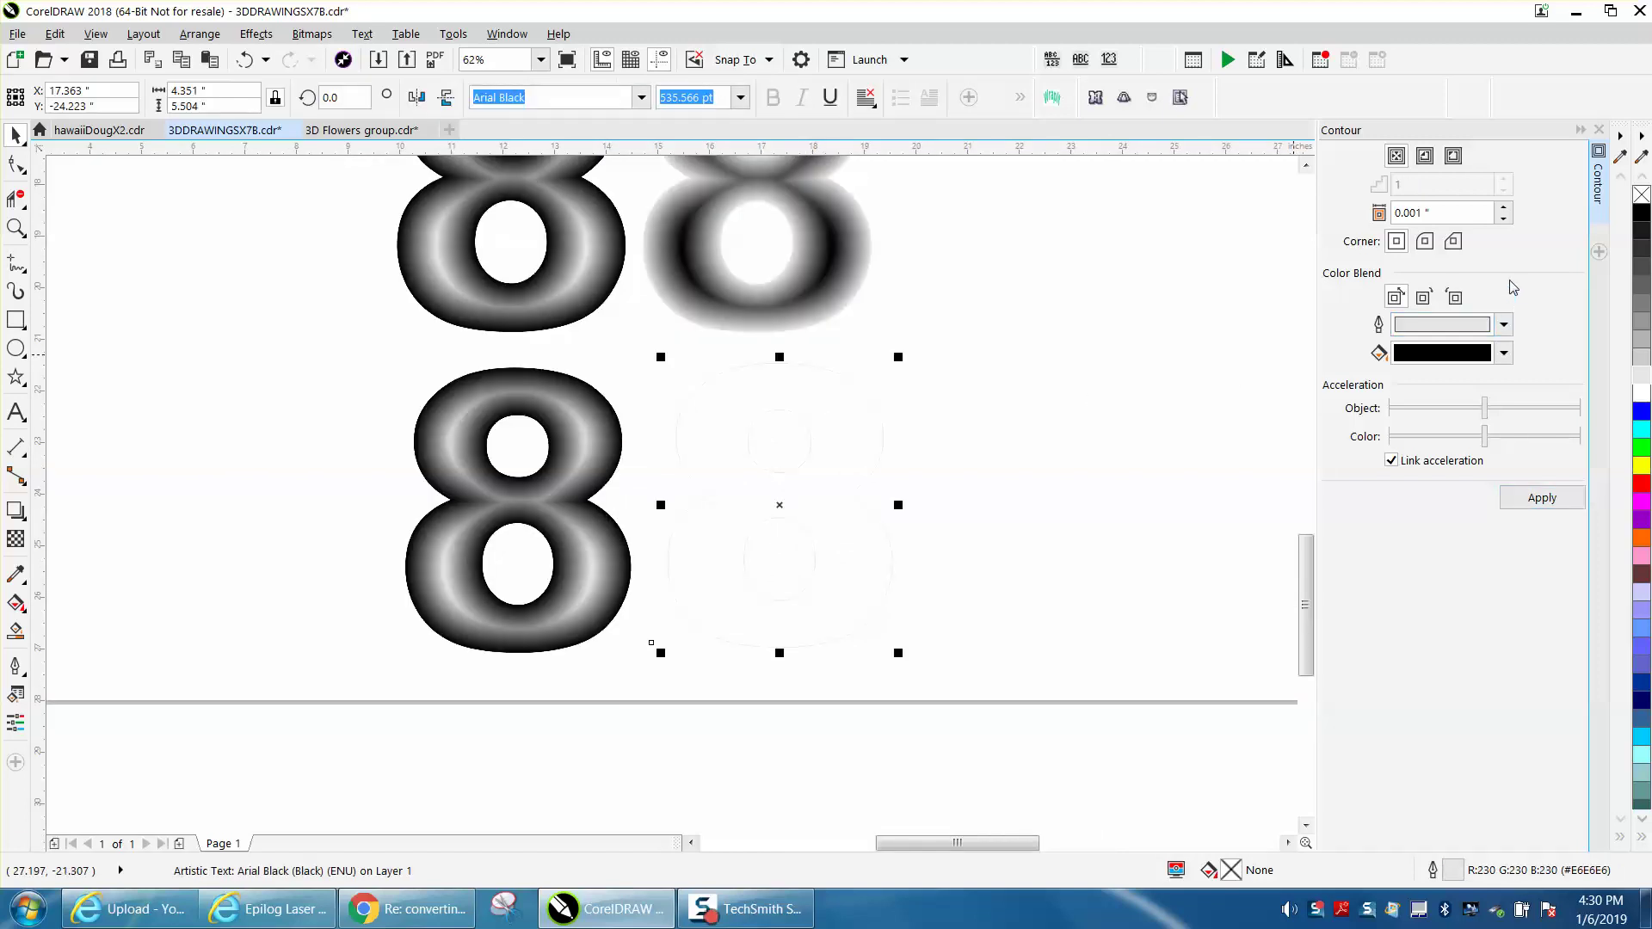
# Set the contour blend colour to Black, giving the lower-right 8 a gradient that darkens inward
pyautogui.click(1504, 327)
pyautogui.click(1578, 435)
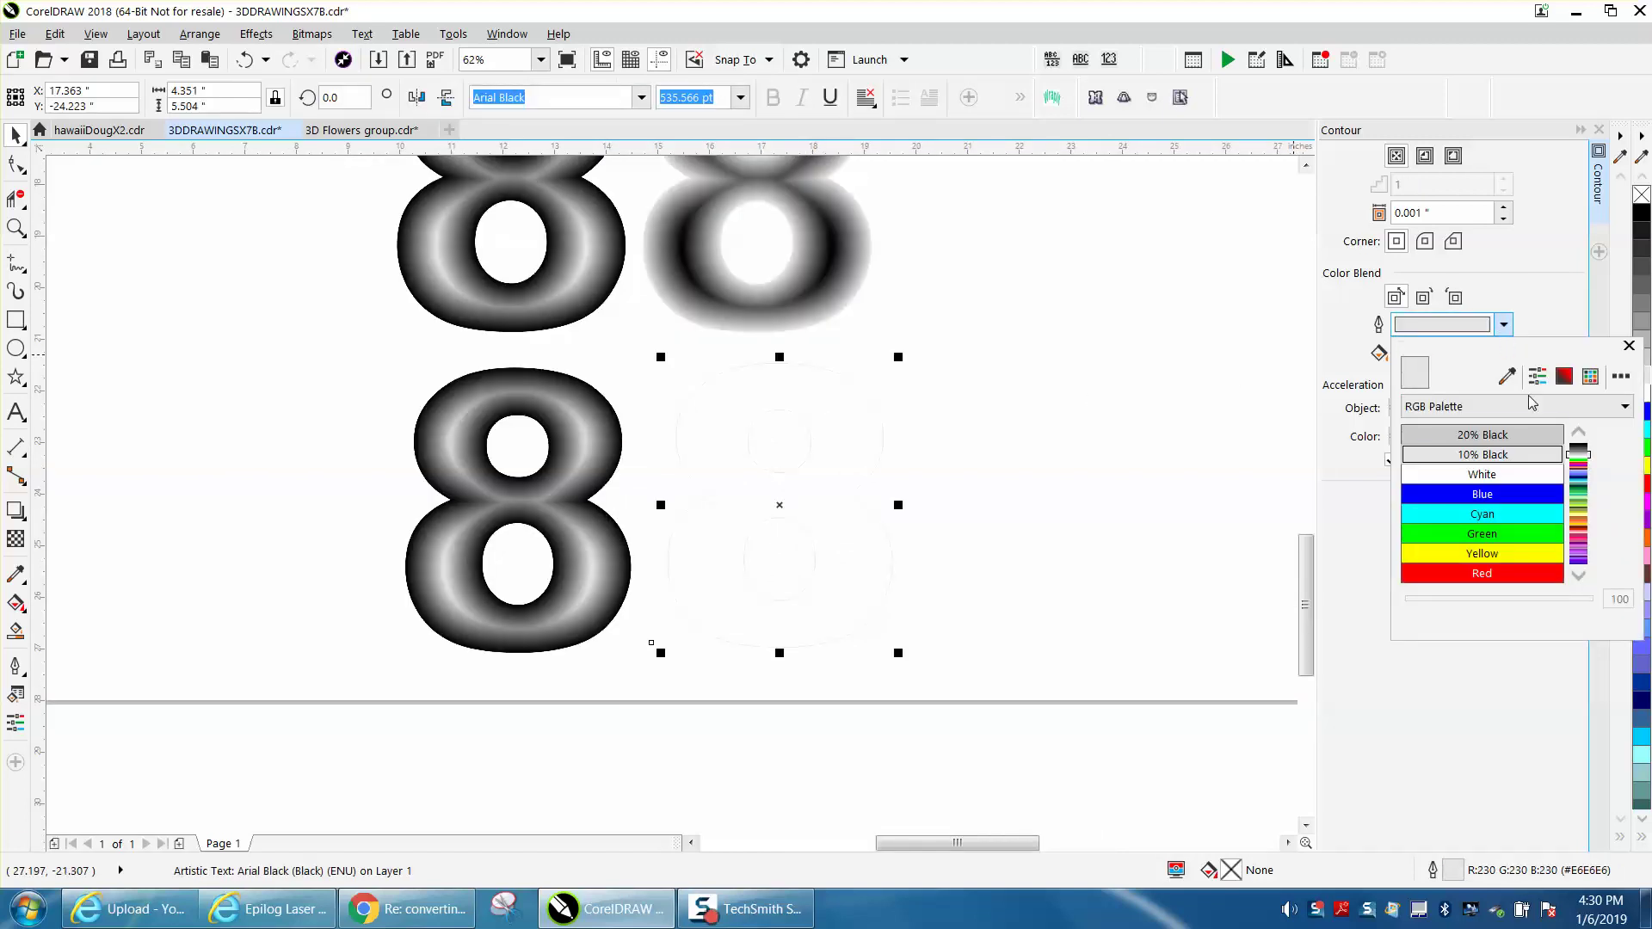
pyautogui.click(1578, 435)
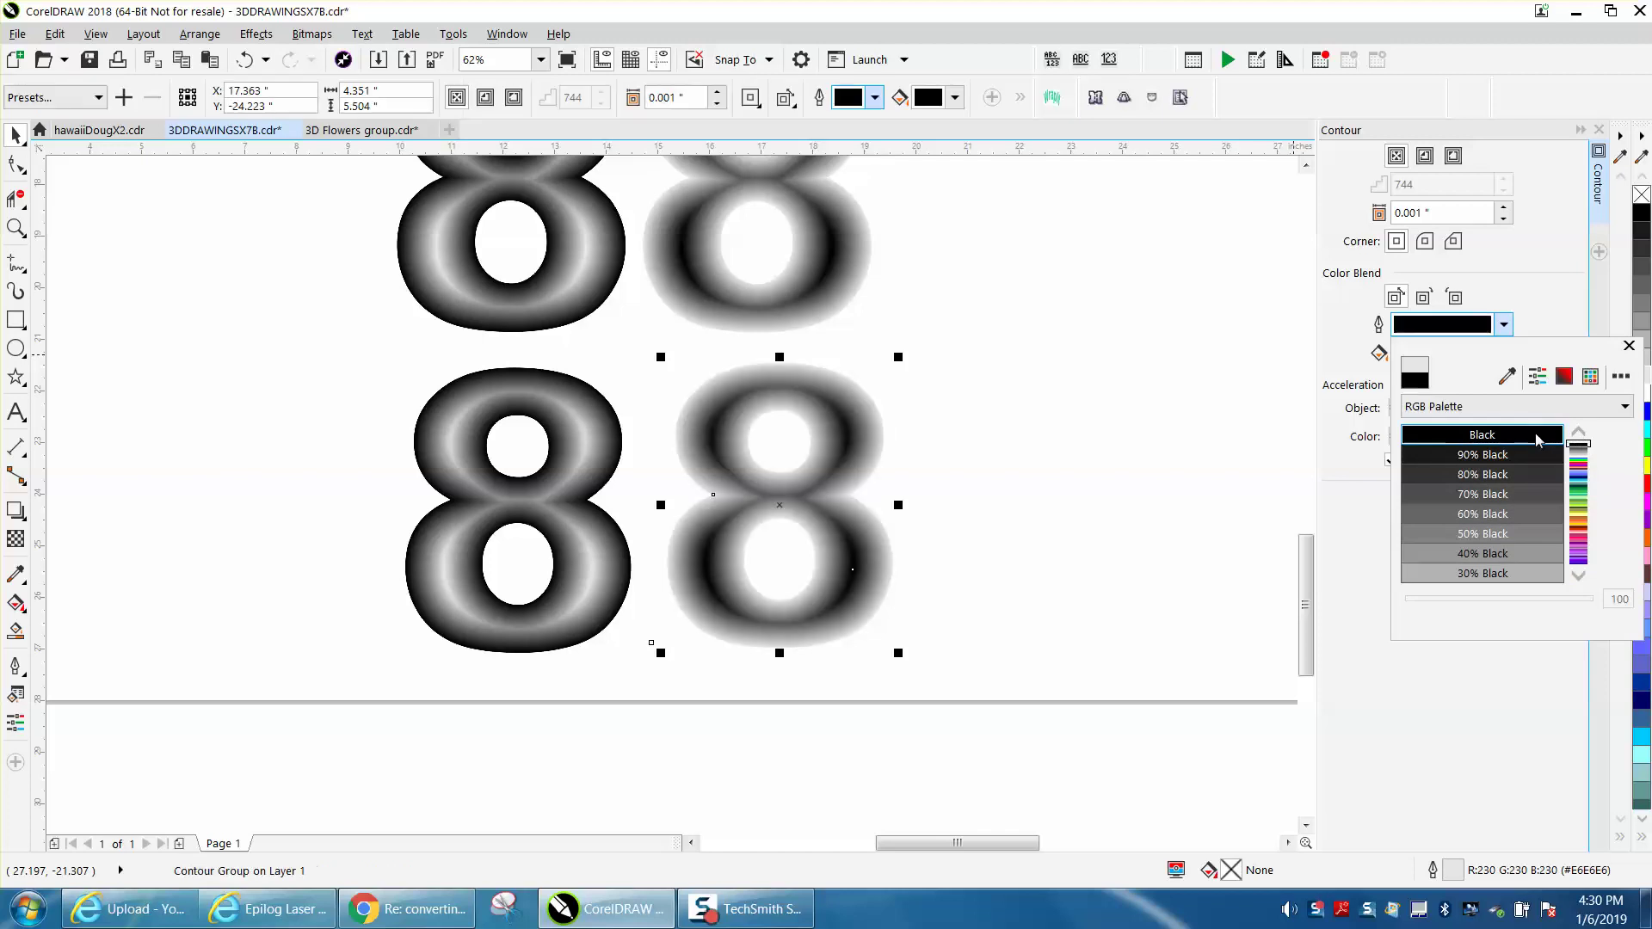
pyautogui.click(1191, 325)
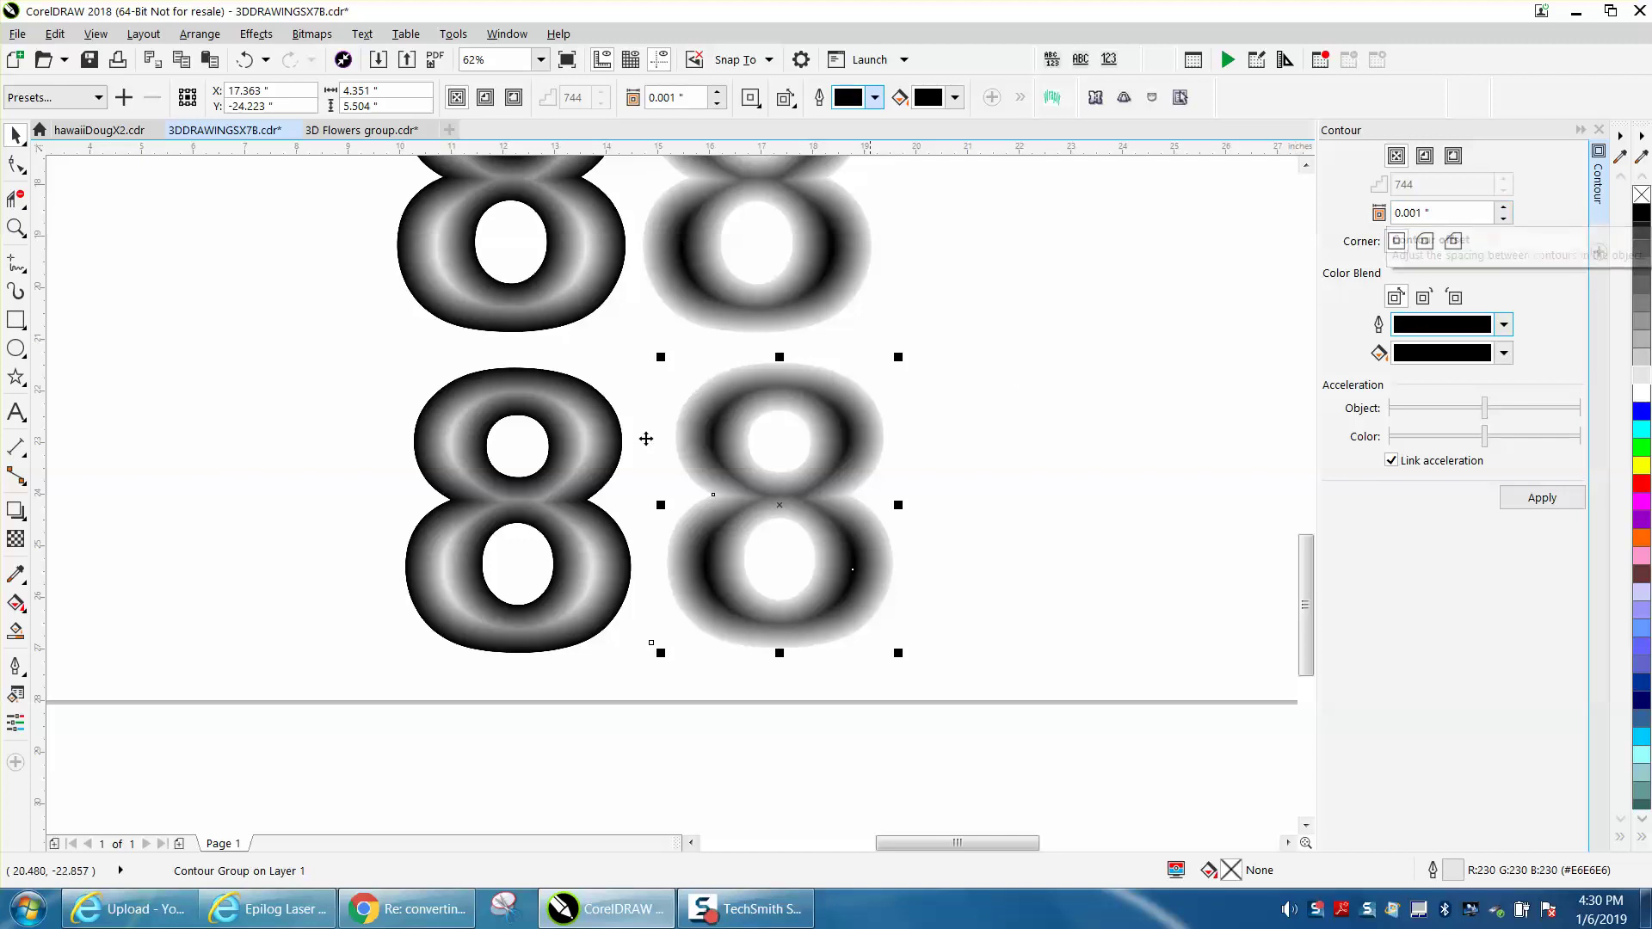
pyautogui.press('z')
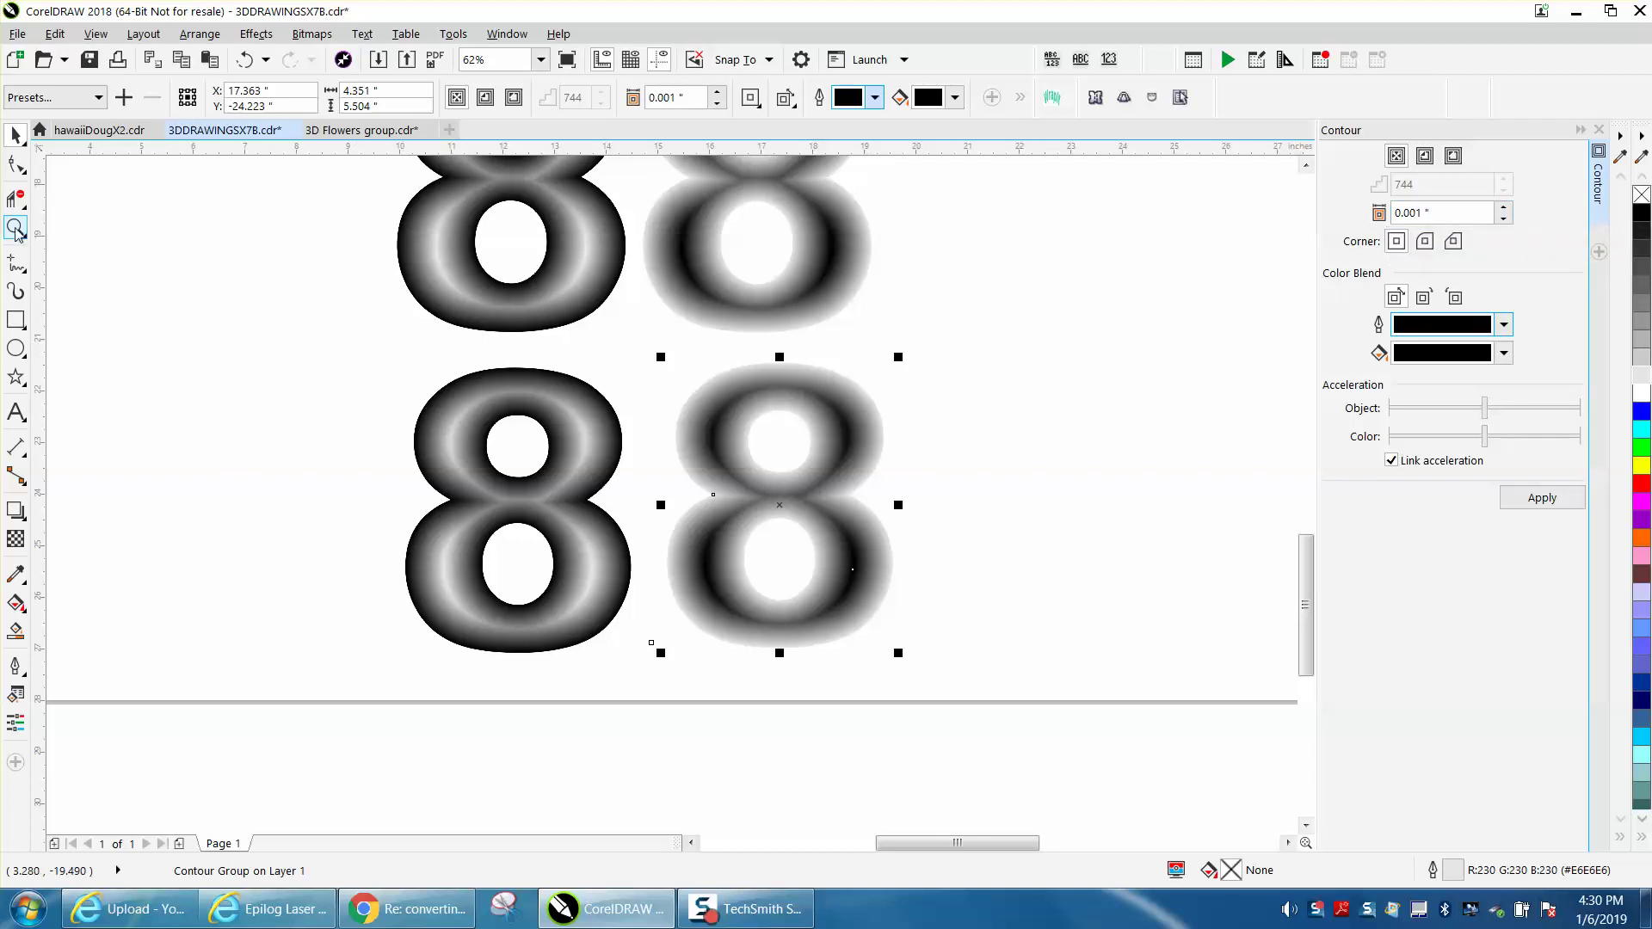
pyautogui.moveTo(301, 325); pyautogui.dragTo(1007, 668)
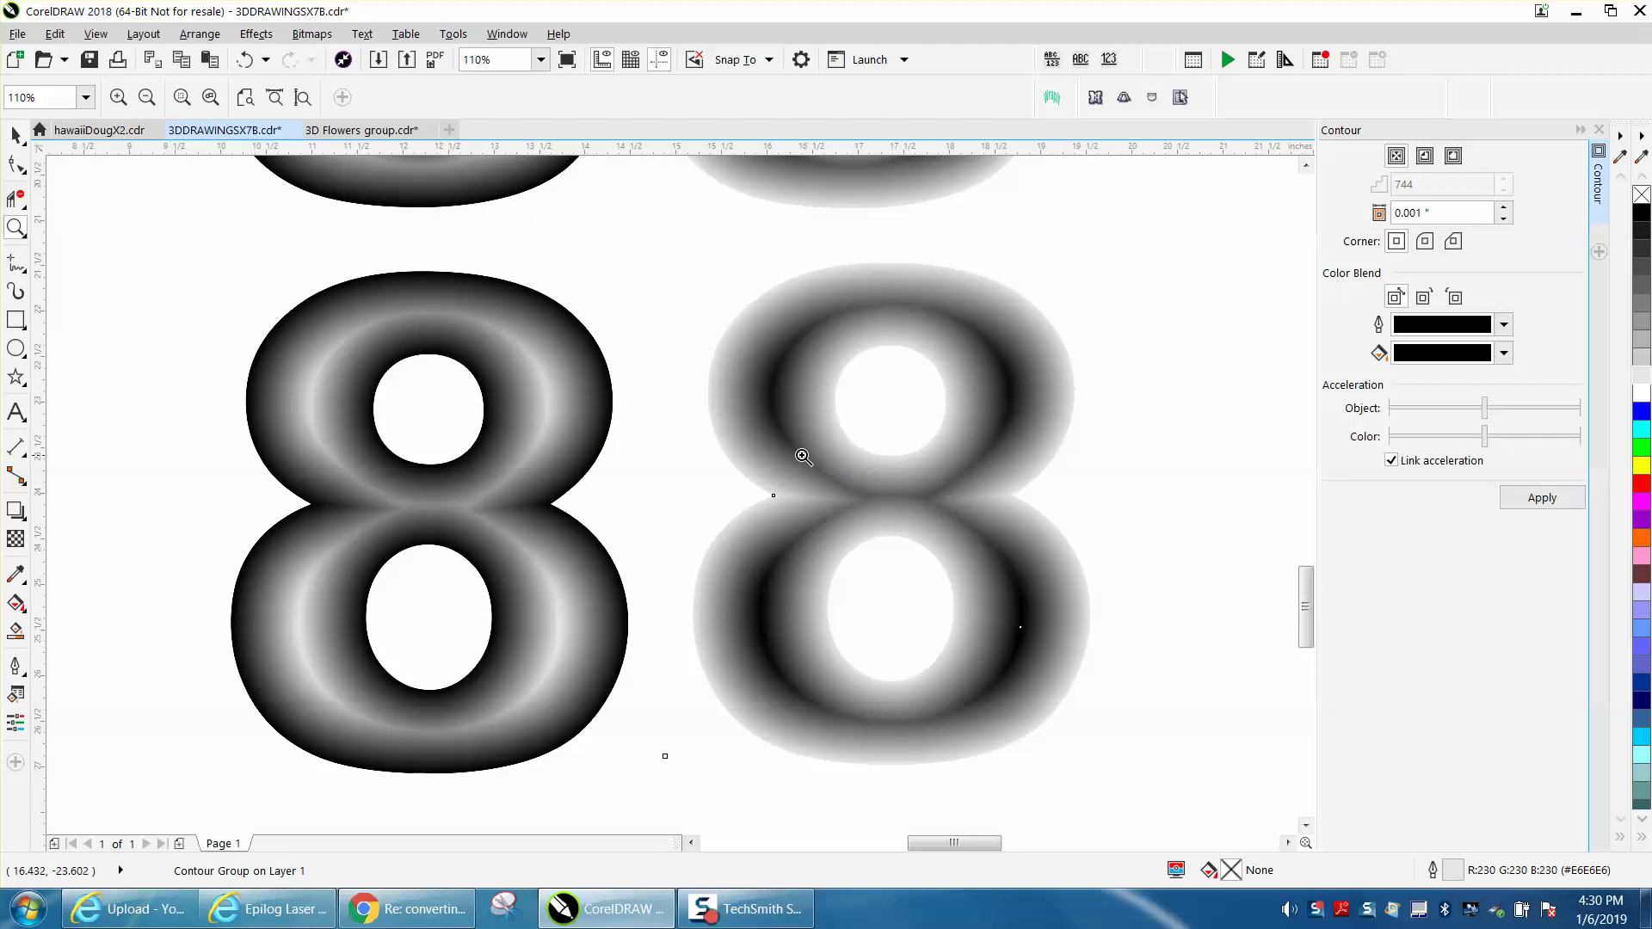
pyautogui.rightClick(521, 474)
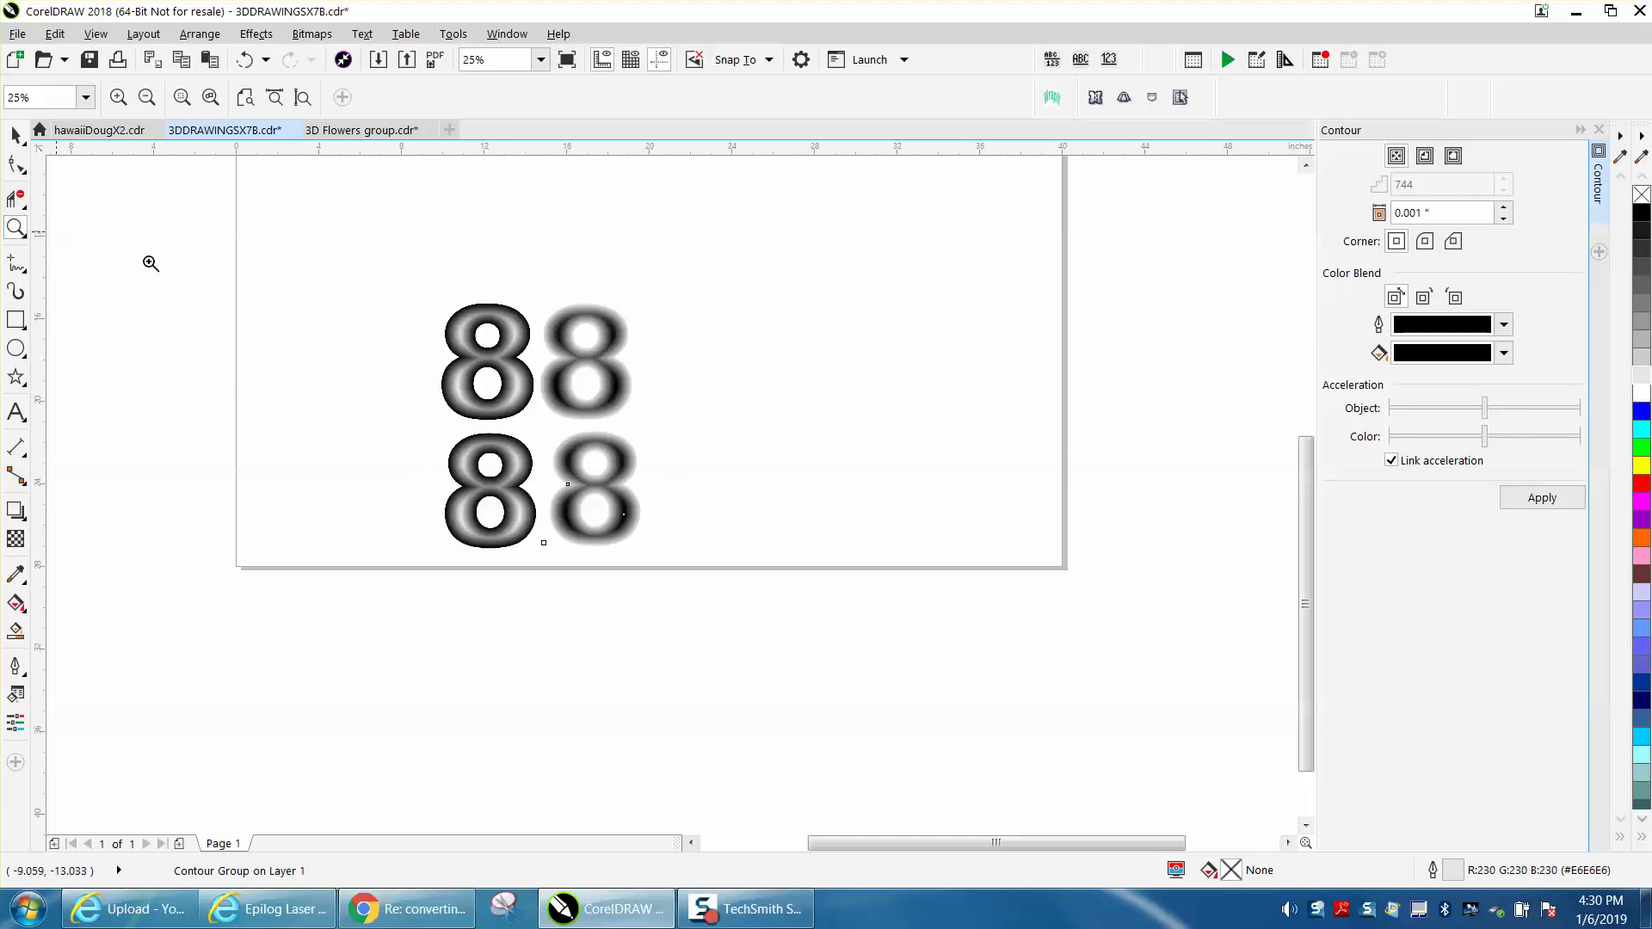
pyautogui.moveTo(409, 394); pyautogui.dragTo(741, 572)
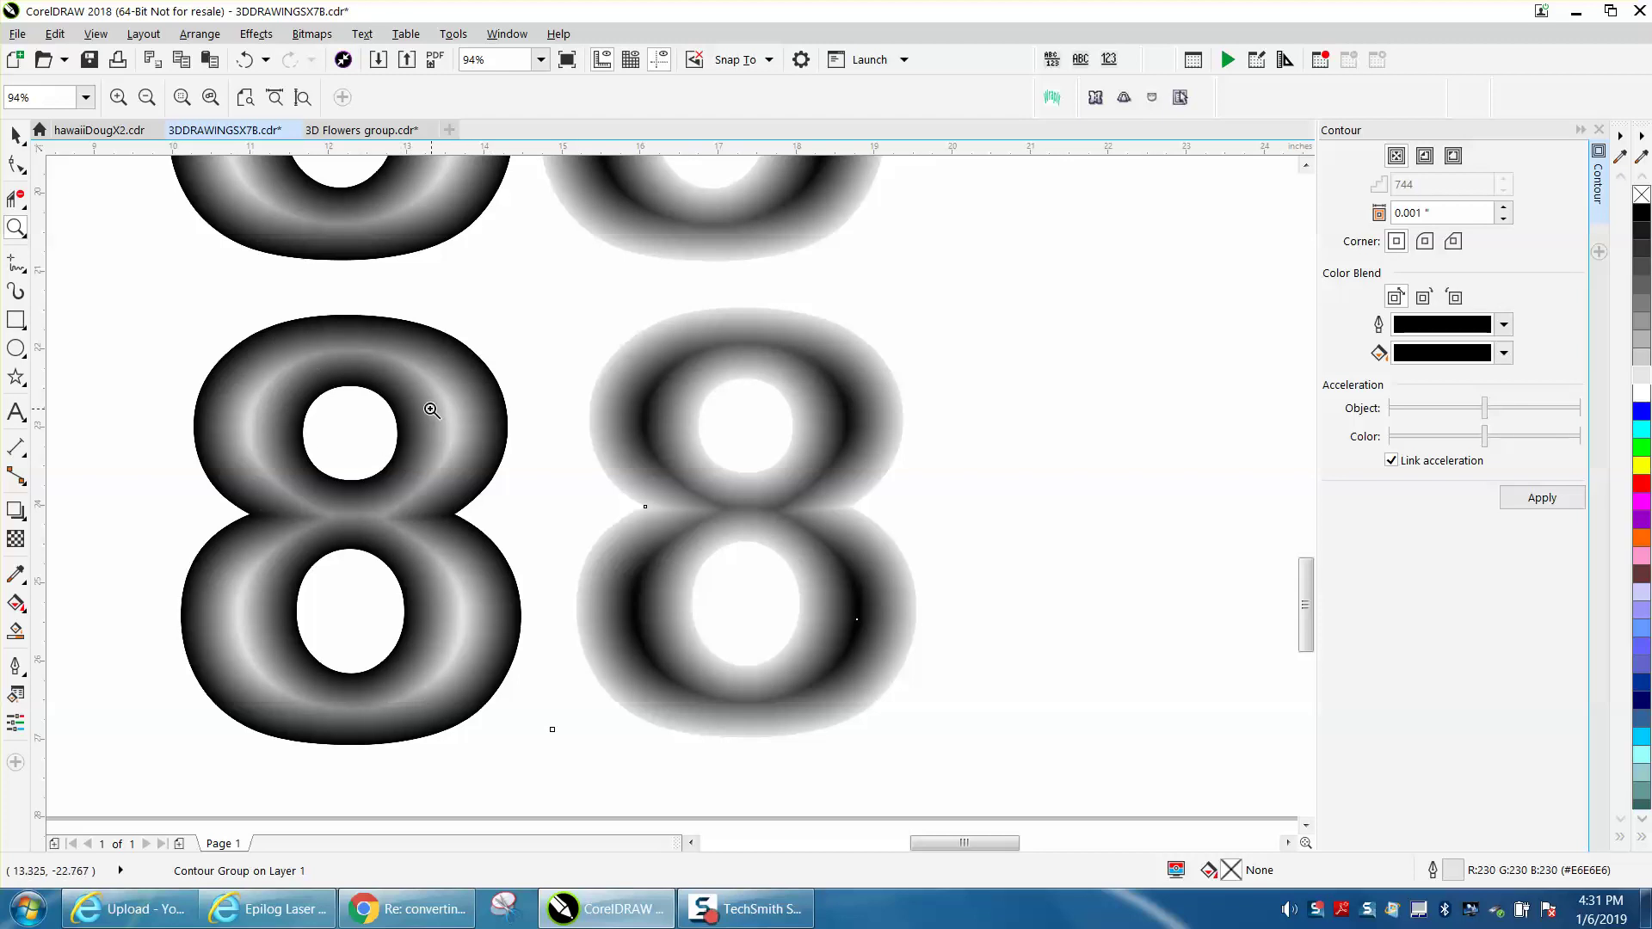
pyautogui.scroll(-1, 430, 410)
pyautogui.moveTo(327, 247); pyautogui.dragTo(641, 516)
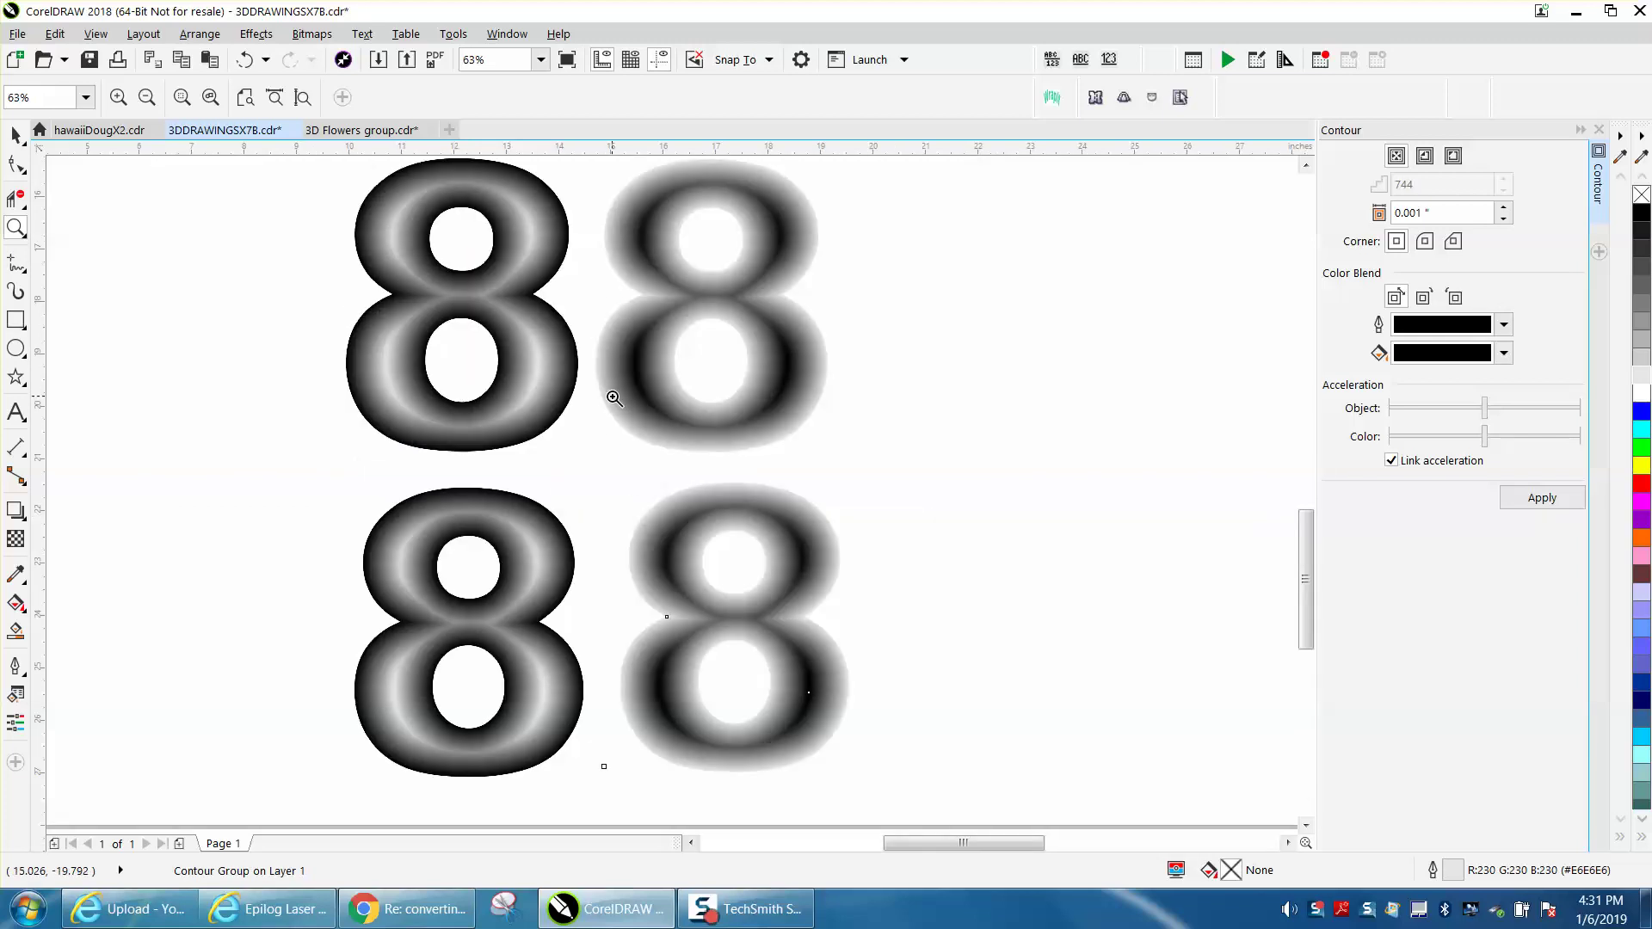